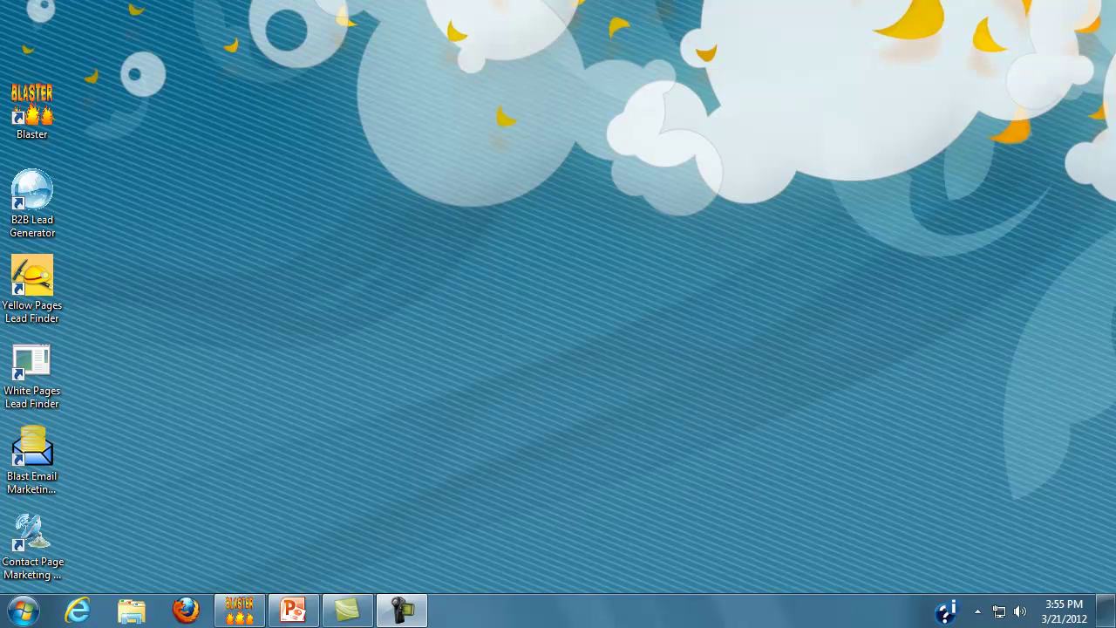
Open Remote Desktop Connection from the Windows accessories and expand its connection options
click(24, 615)
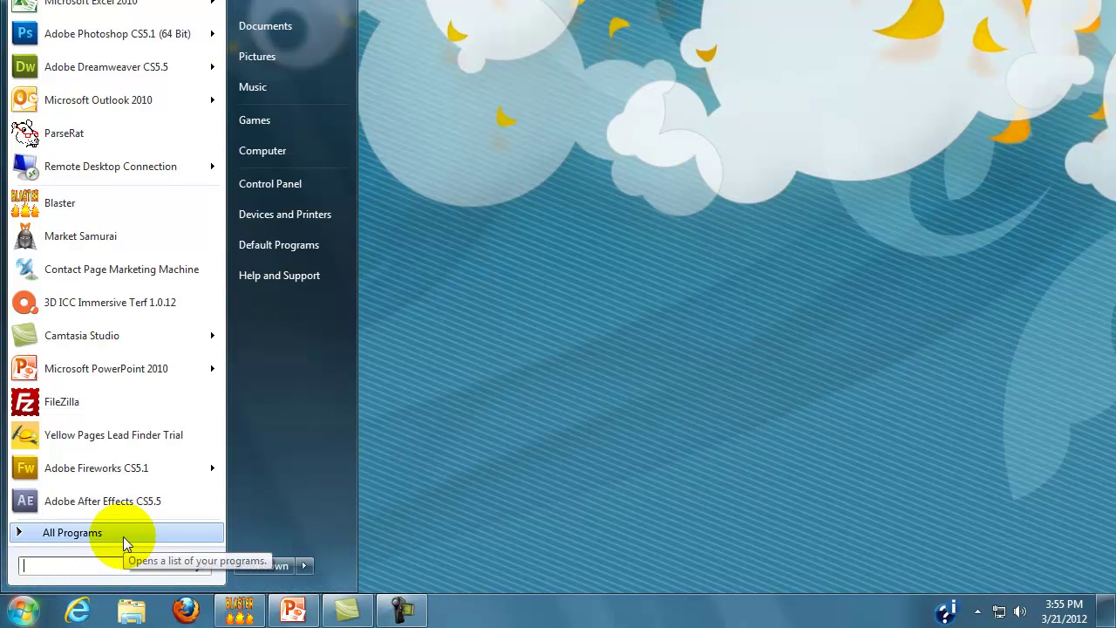
mouse_move(123, 536)
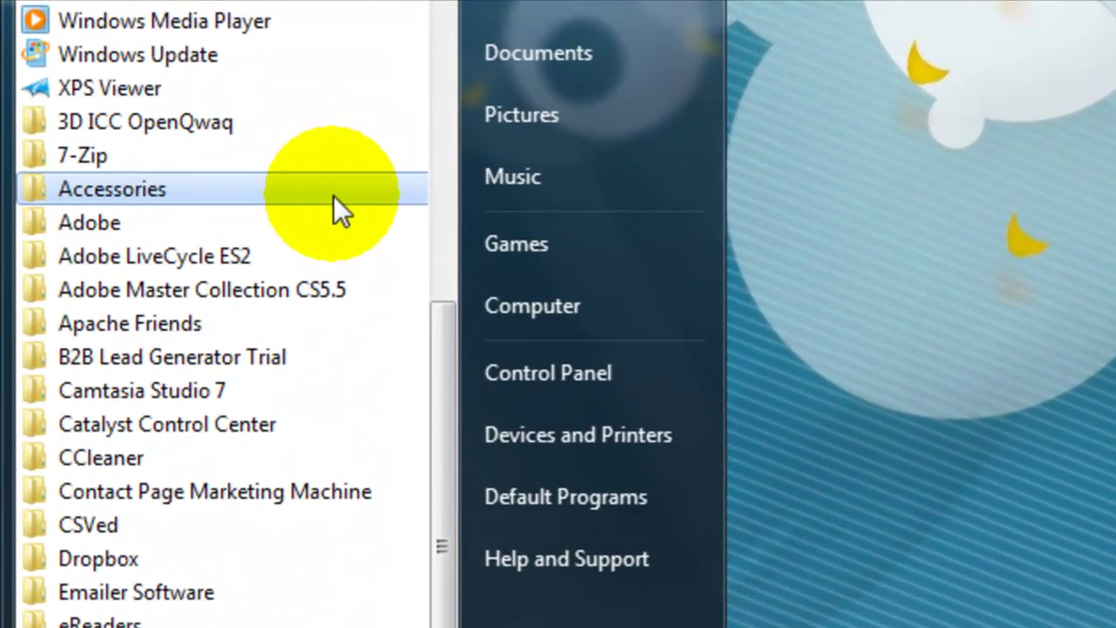
click(333, 196)
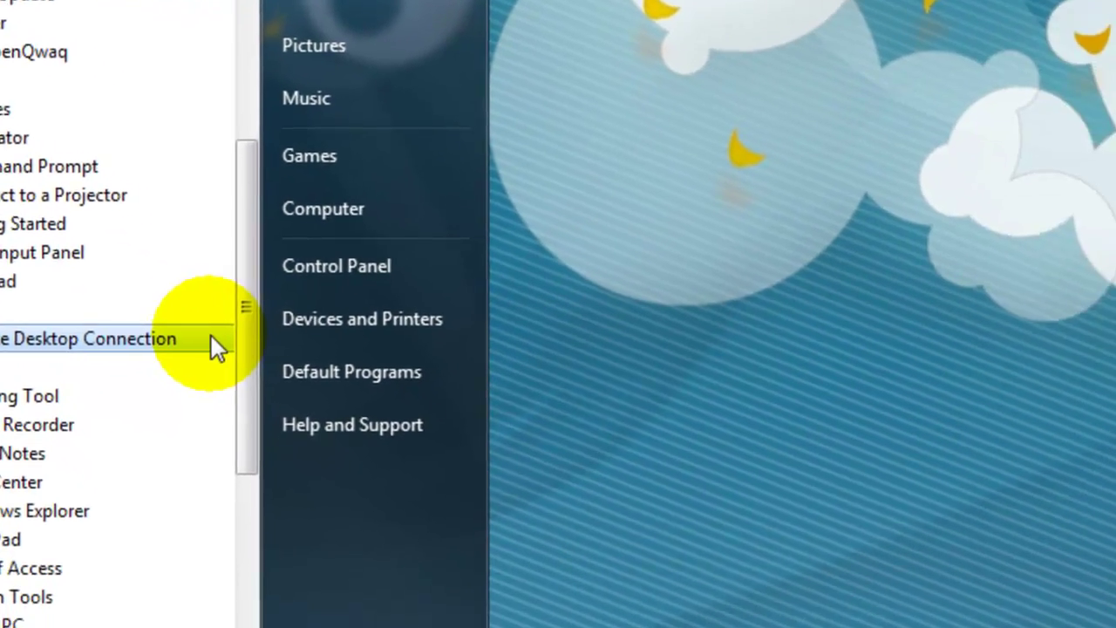
click(401, 456)
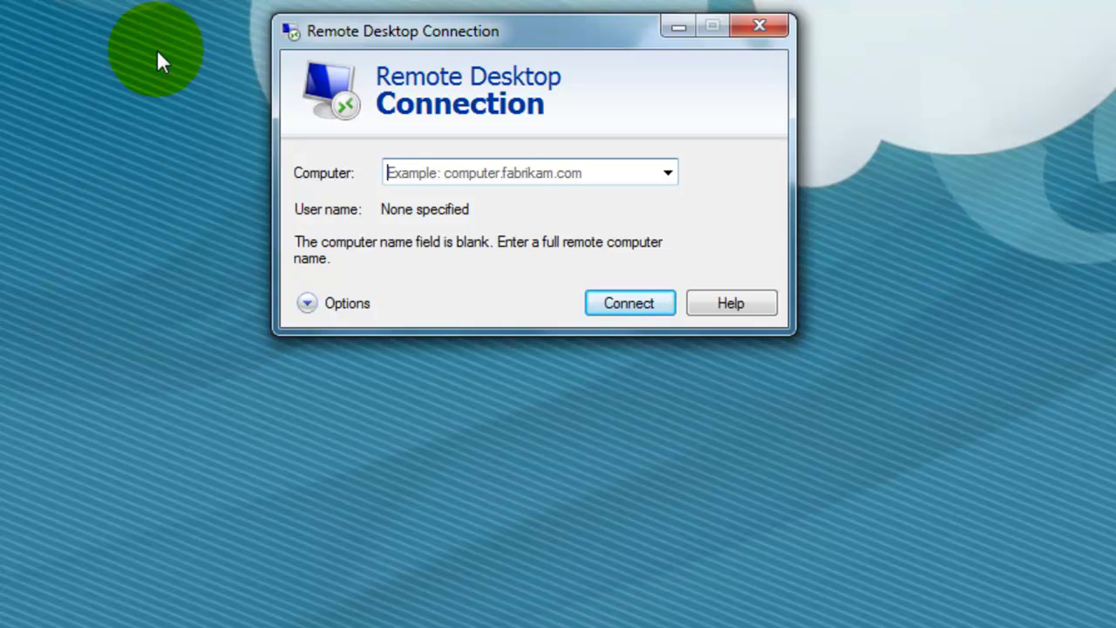
click(349, 309)
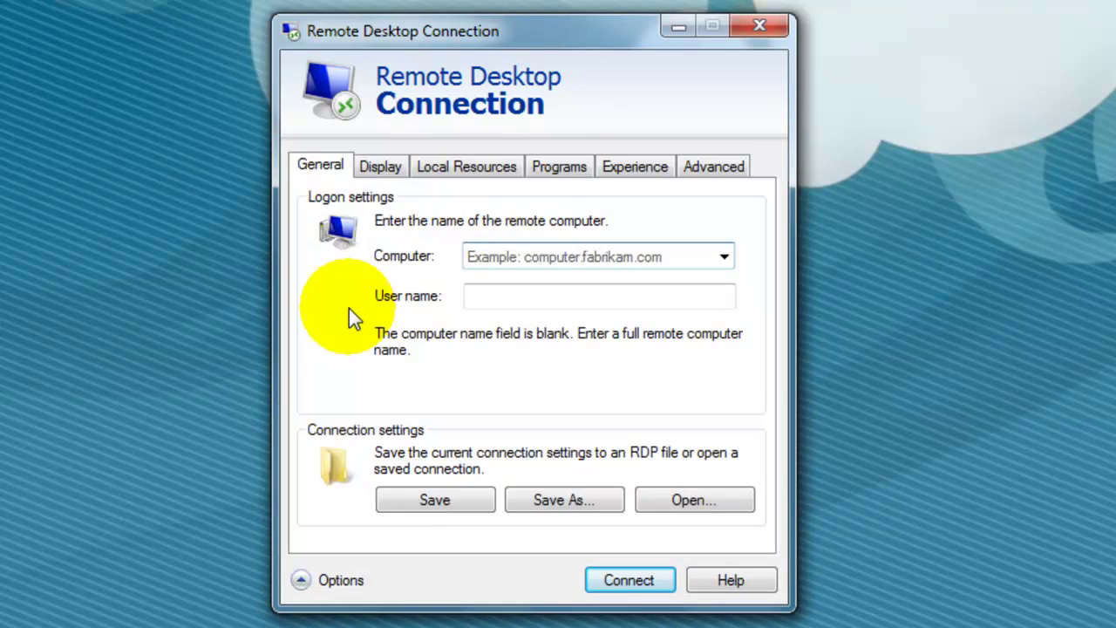
Check which local resources the remote session shares, including clipboard, printers, drives and Plug and Play devices, and accept the device selection
click(491, 182)
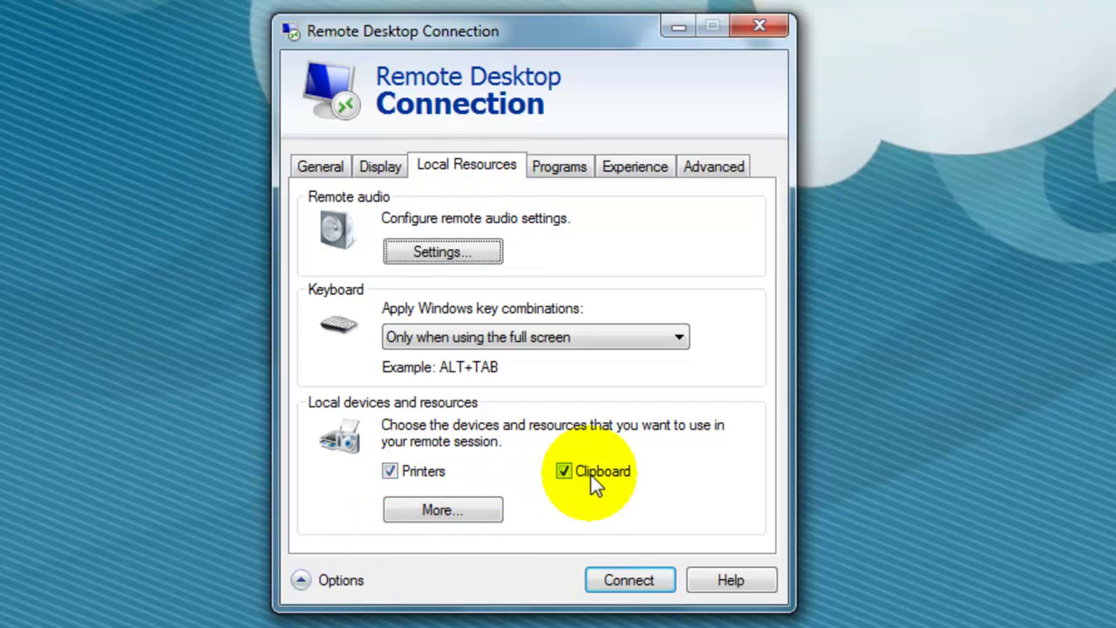
click(458, 507)
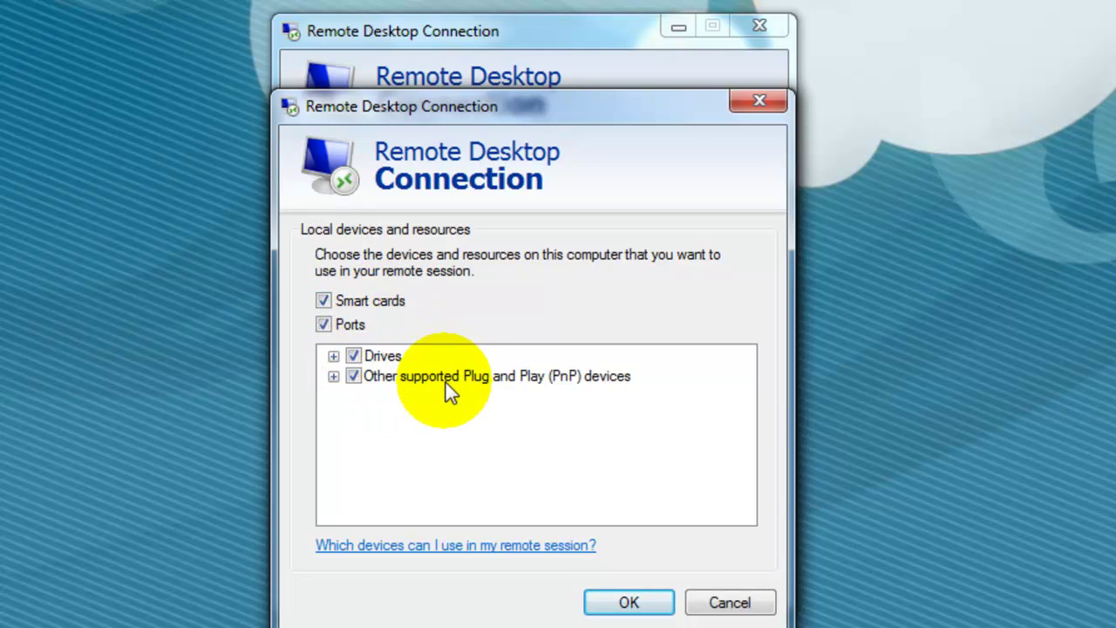
click(629, 607)
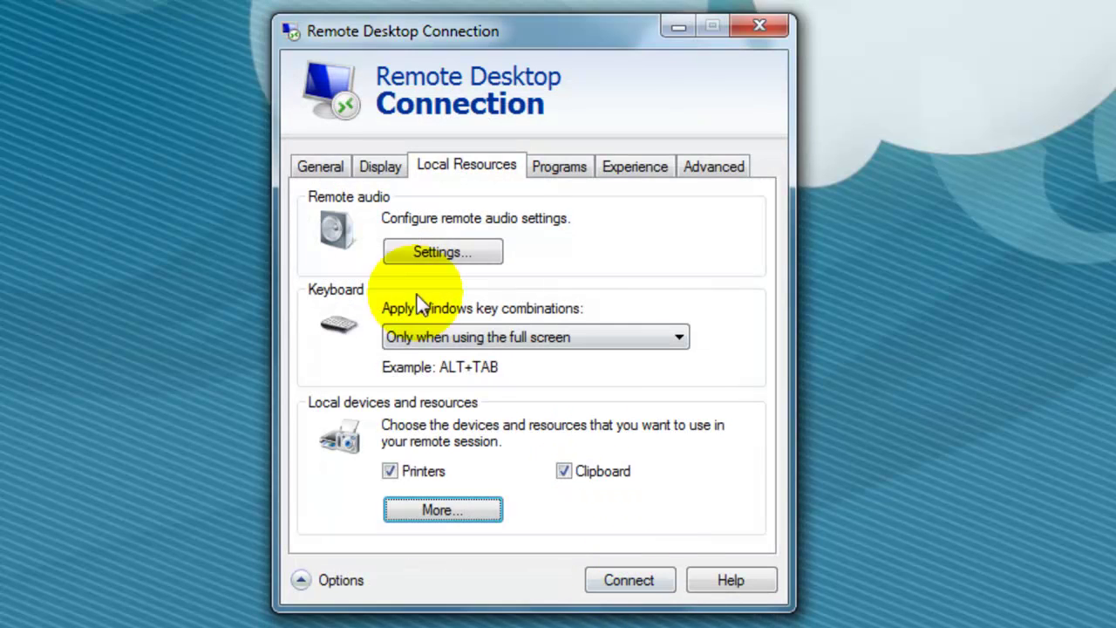
Set the remote computer to 216.59.3.243, make it always ask for credentials, and save the connection settings
click(325, 168)
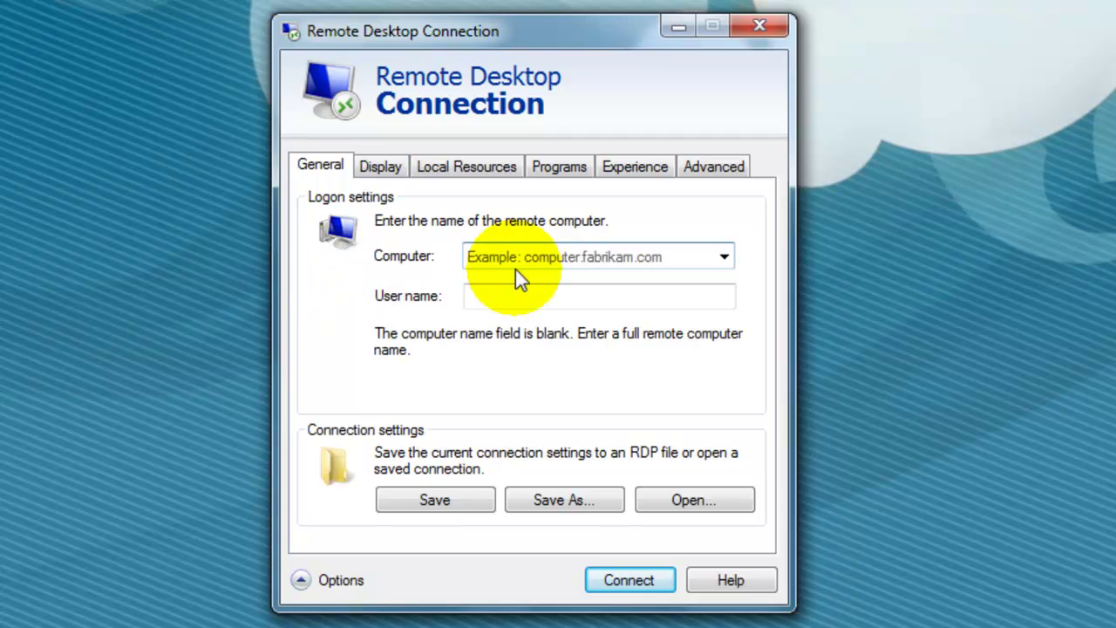
click(541, 256)
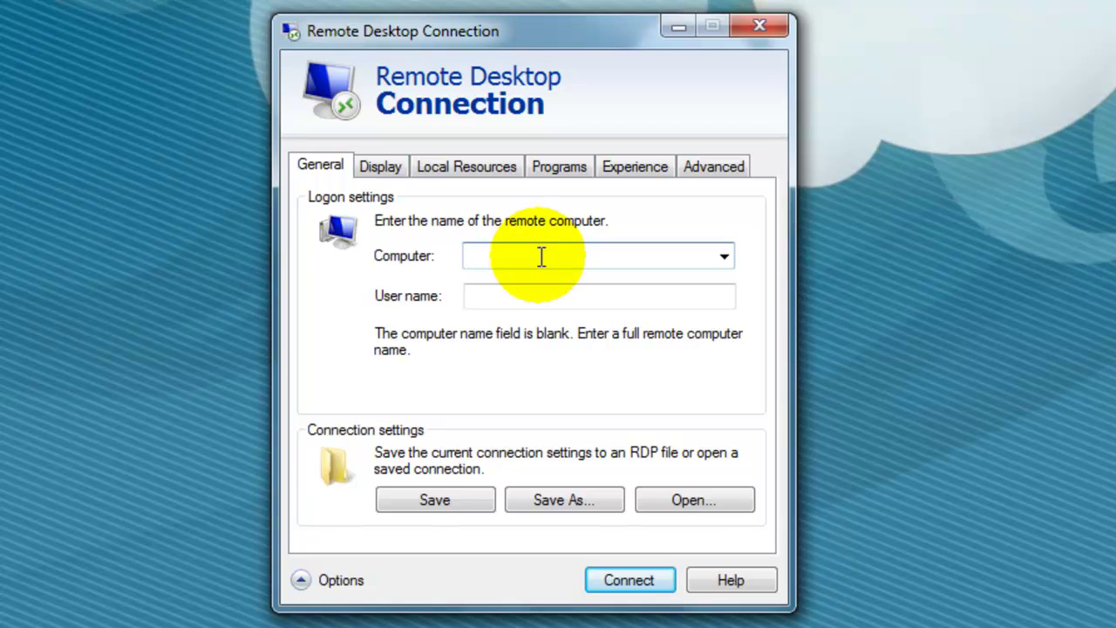
text(216.59.3.243)
click(536, 274)
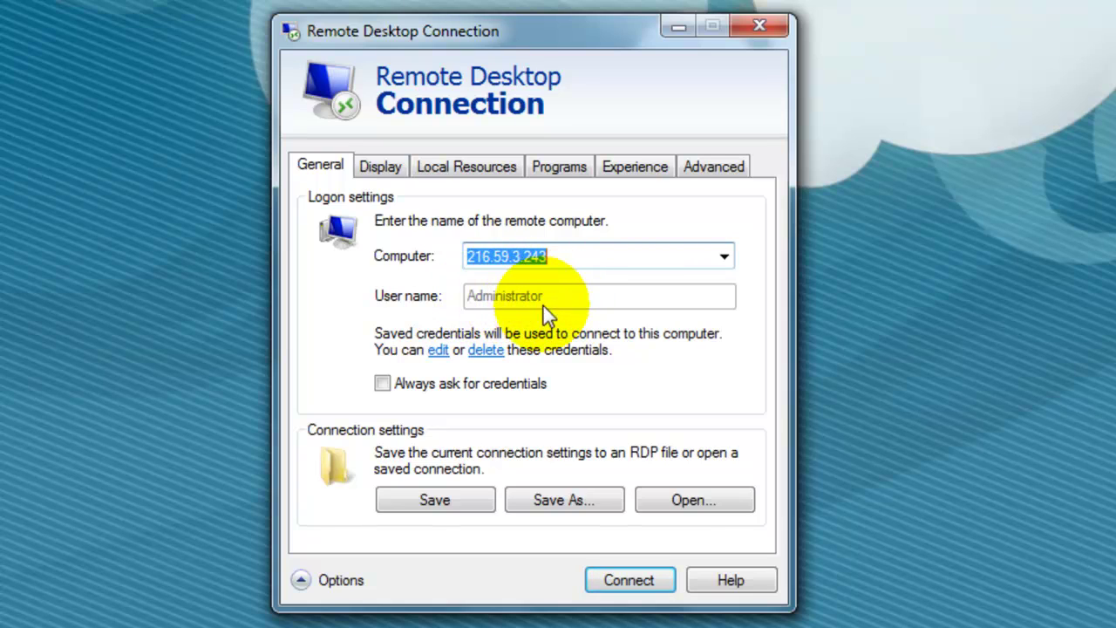
click(383, 384)
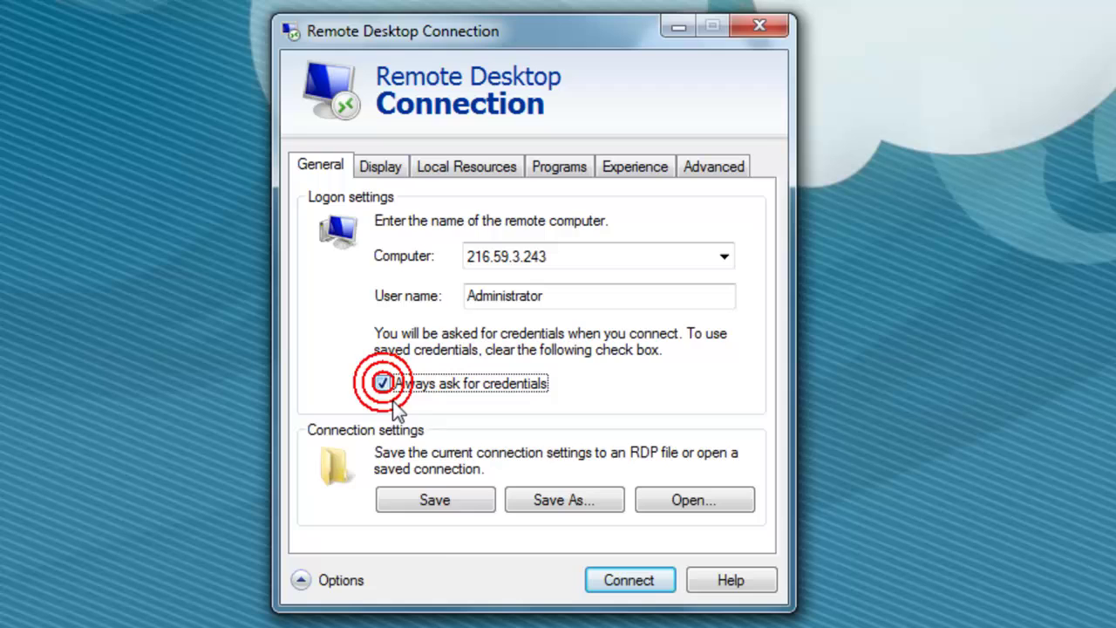
click(436, 501)
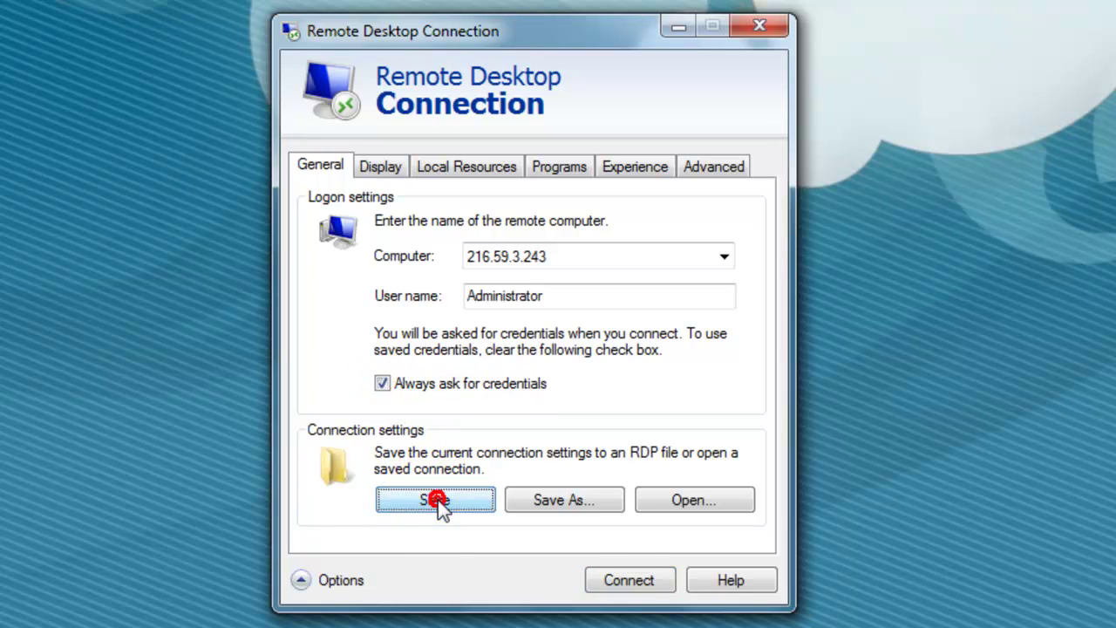
Connect to the remote computer, accepting the trust and identity warnings, and log on by entering the Administrator account's password
click(652, 582)
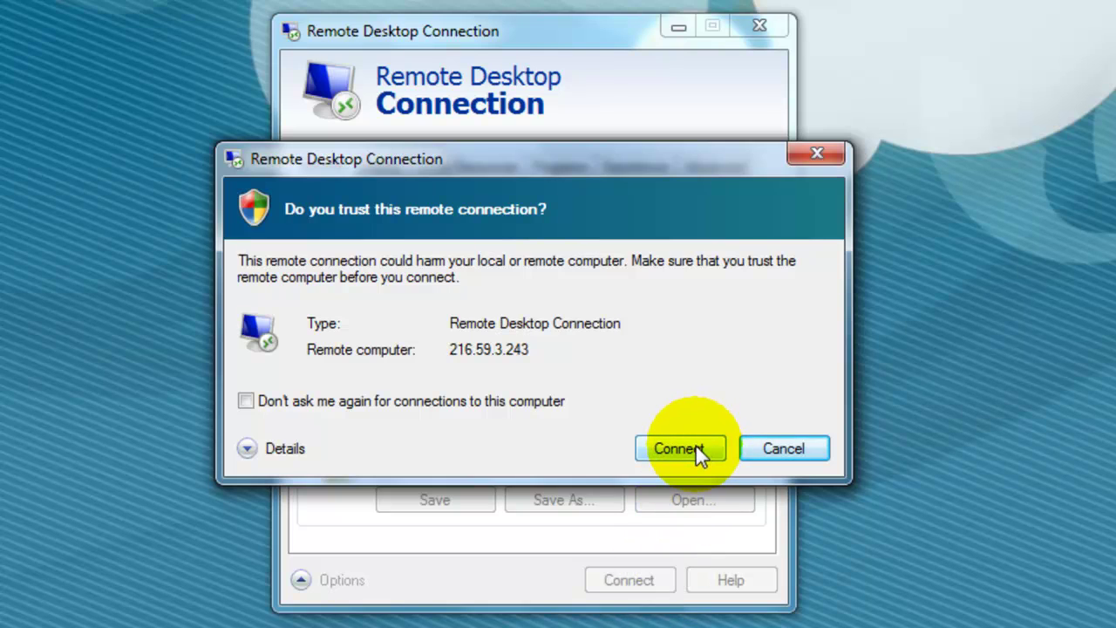
click(695, 447)
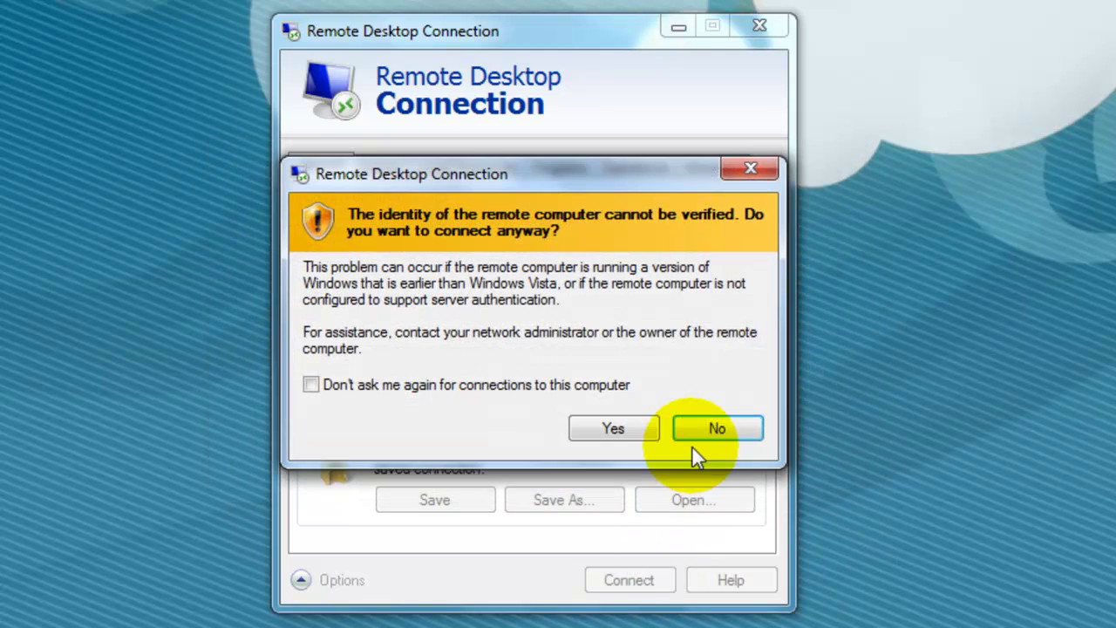
click(625, 430)
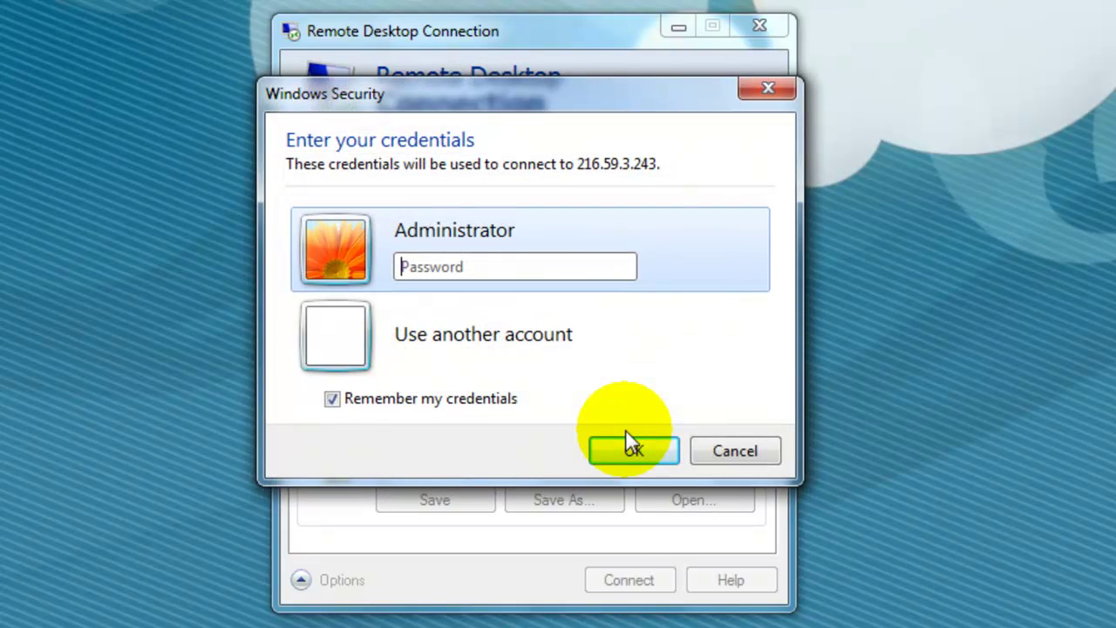
text(****)
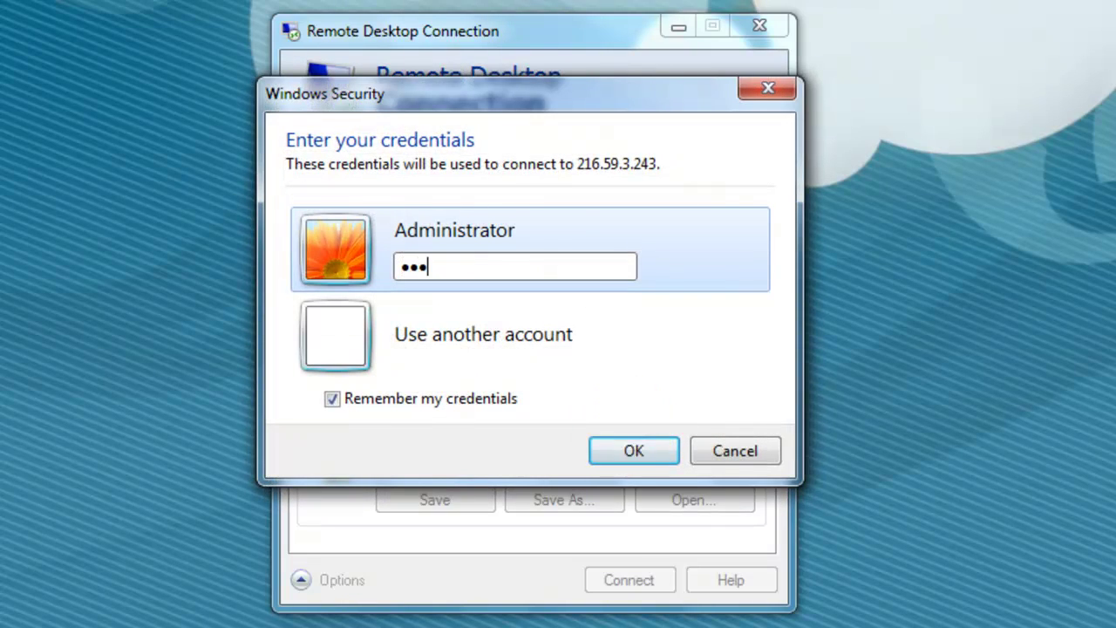
text(******)
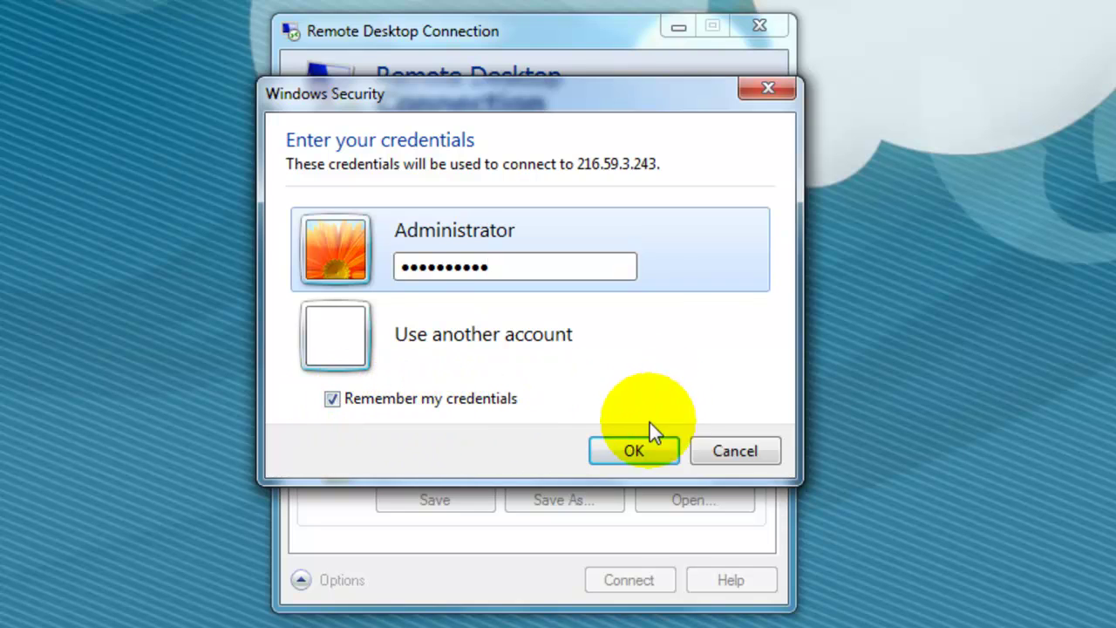
click(627, 450)
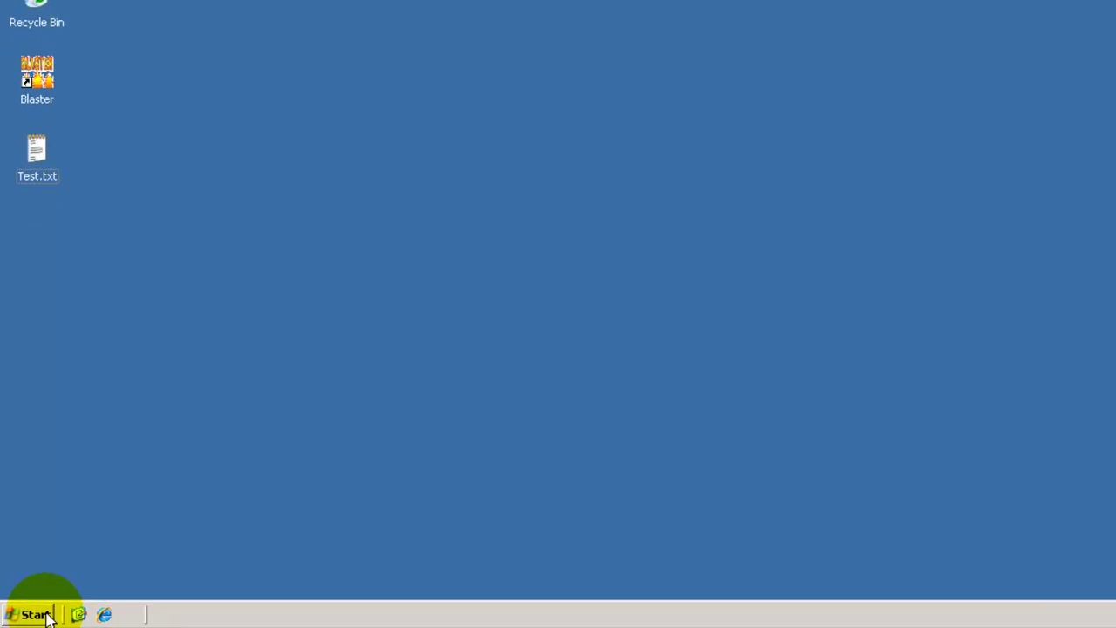
click(46, 615)
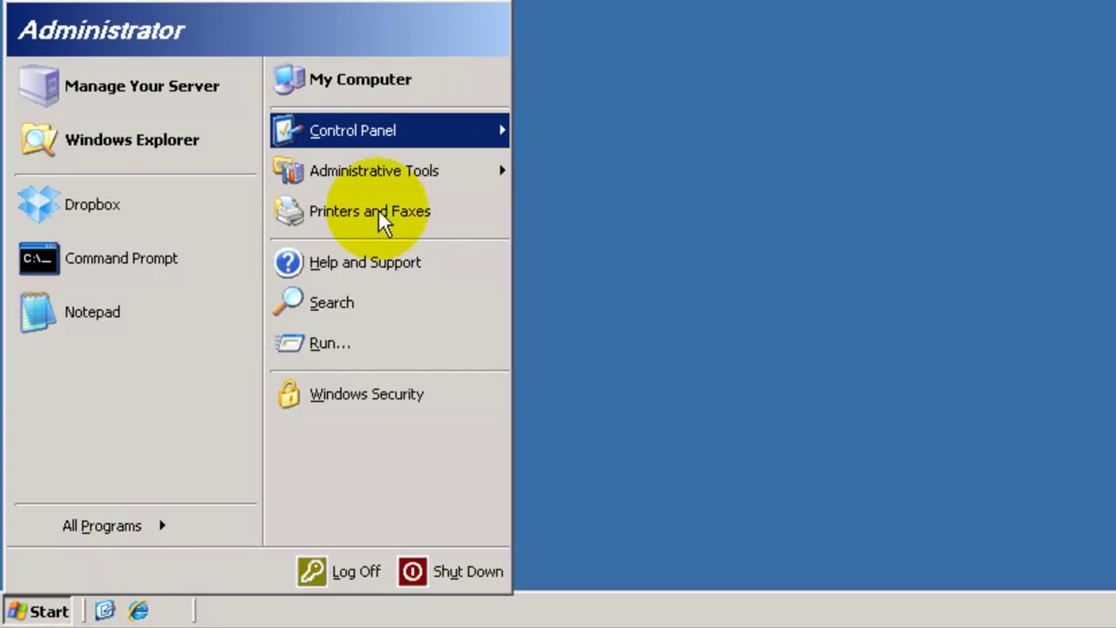
mouse_move(138, 523)
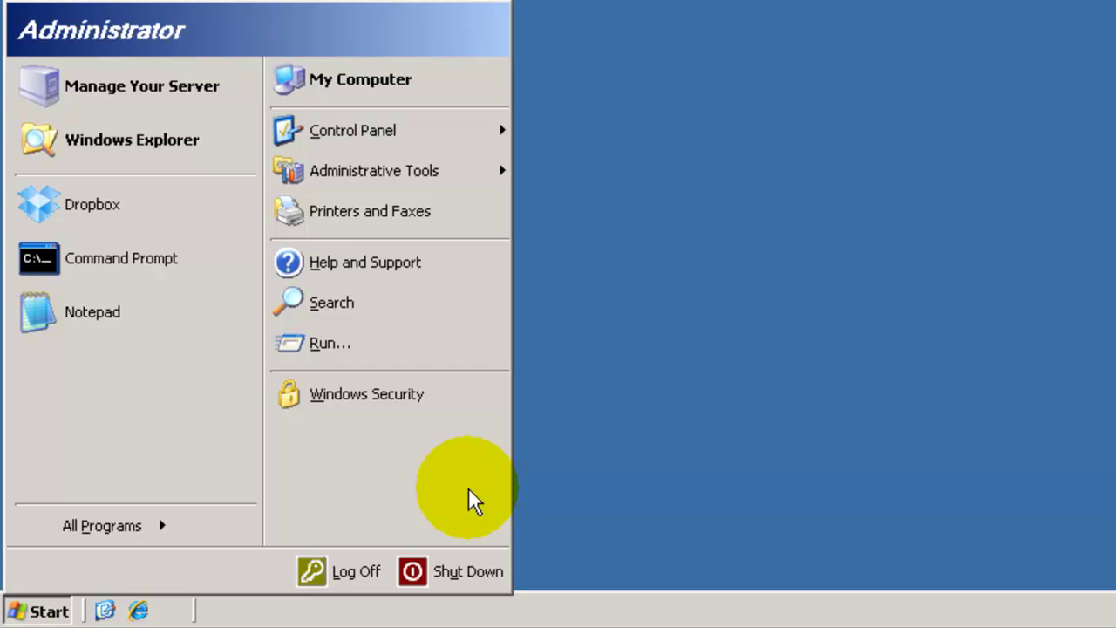
click(549, 462)
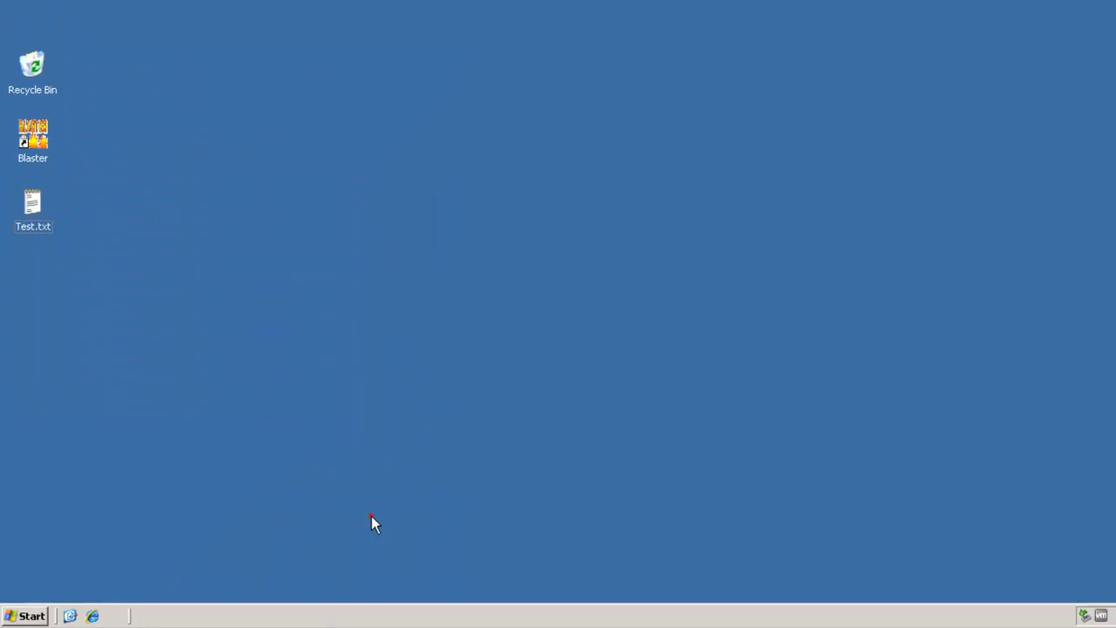
click(363, 506)
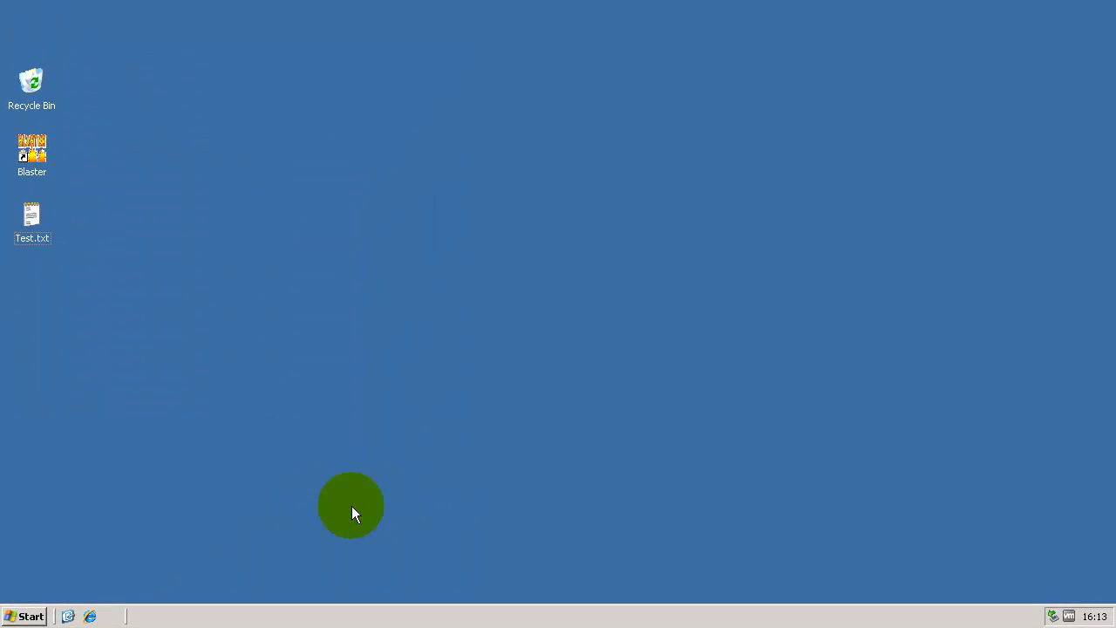
Launch Blaster on the remote desktop and import the link list from the desktop file Test.txt
double_click(35, 155)
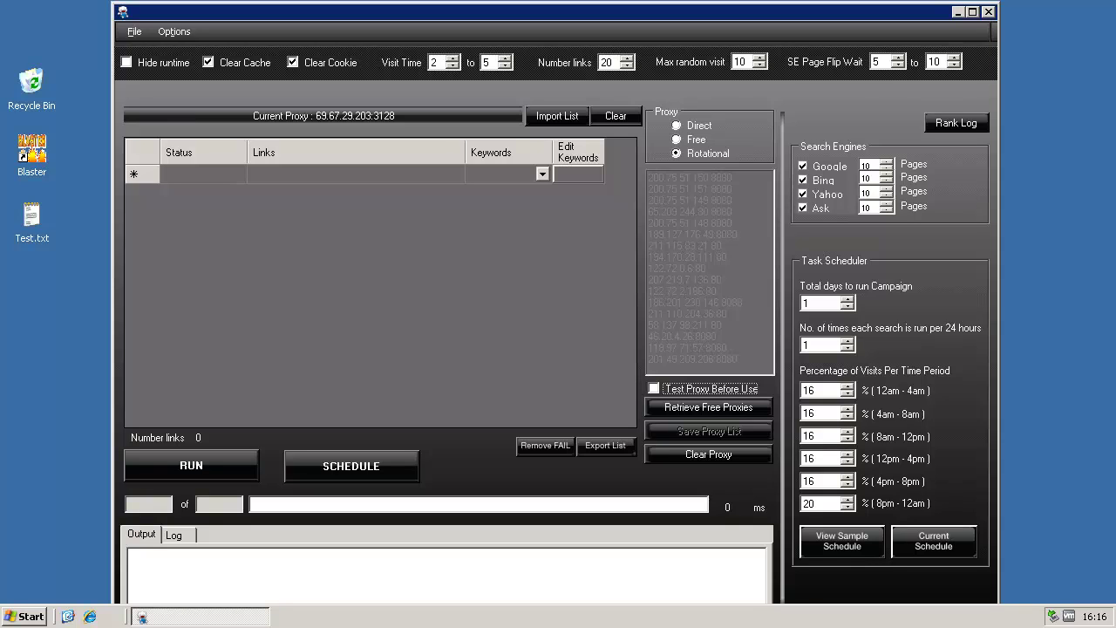
click(562, 115)
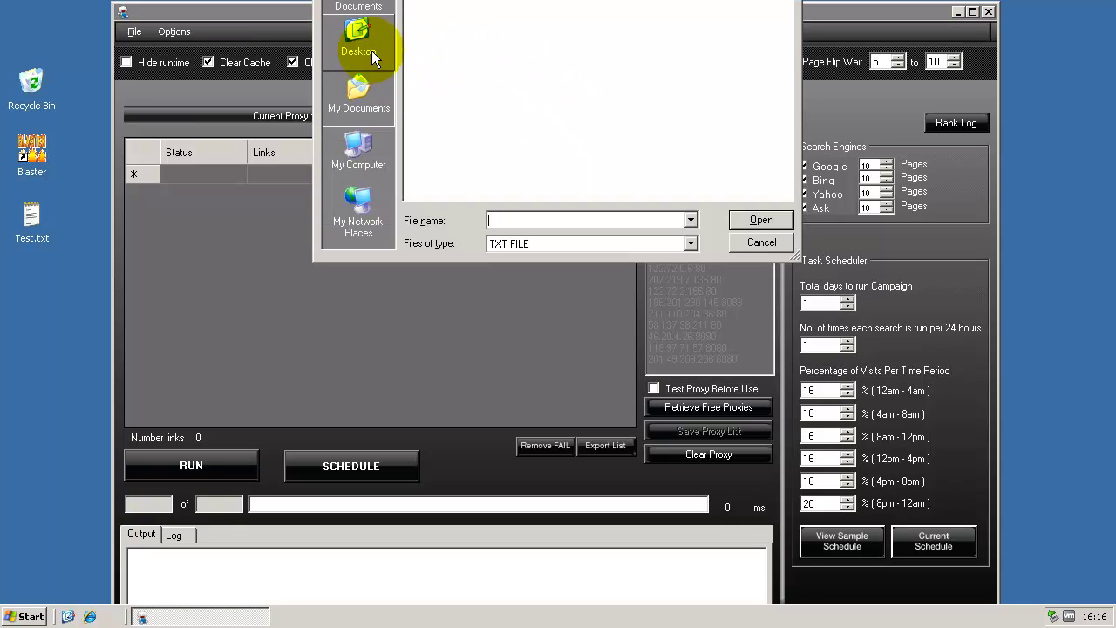
click(357, 39)
double_click(437, 11)
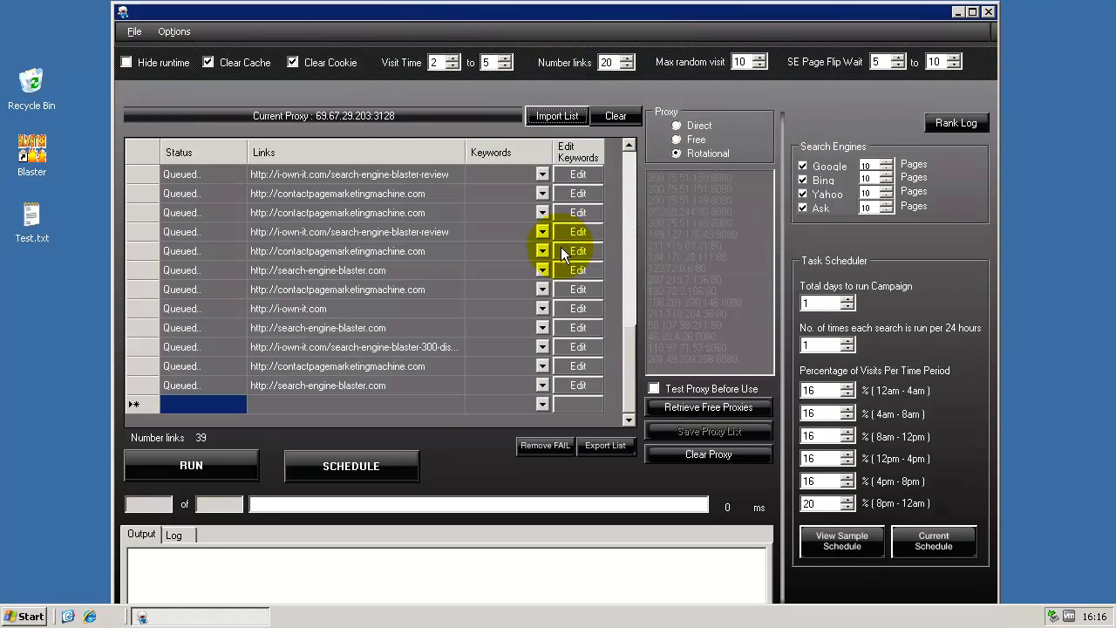
drag(629, 365, 630, 160)
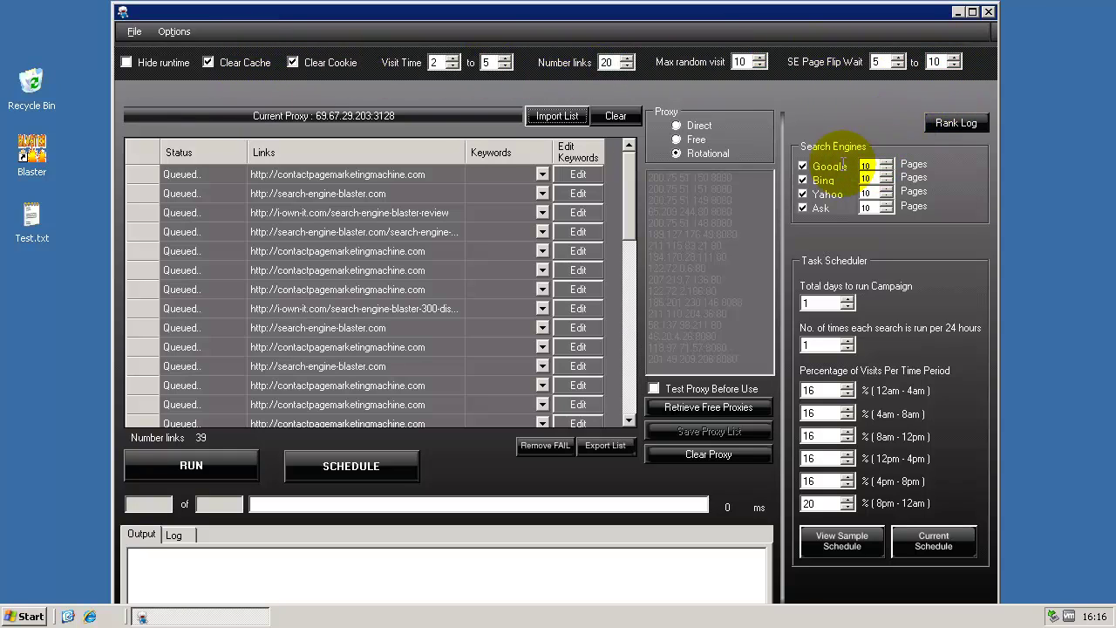
Run the search campaign on the imported links
click(227, 466)
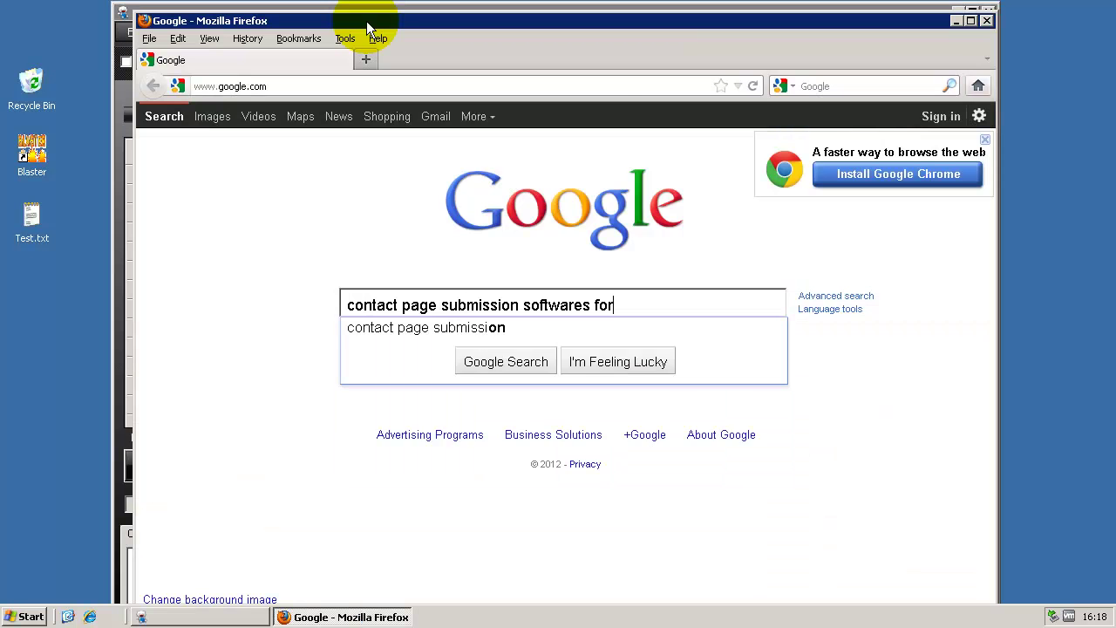
text(business)
key(Return)
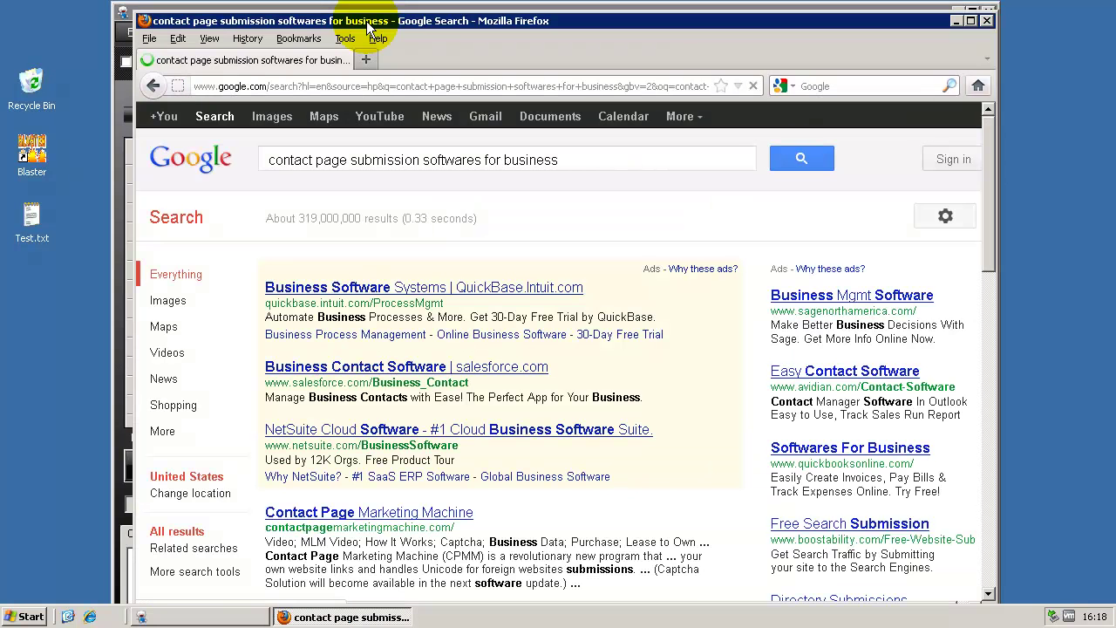